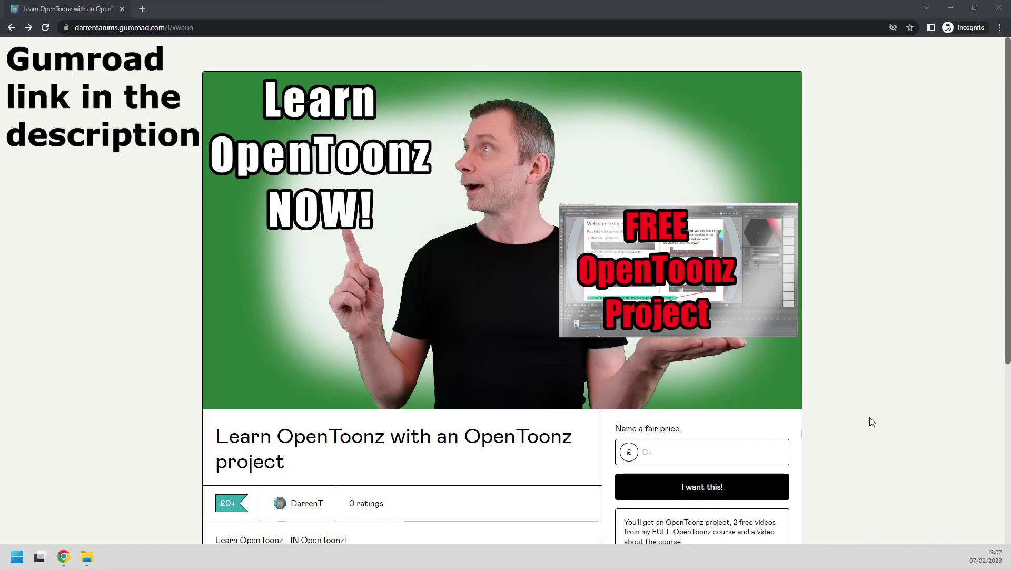
Set the Learn OpenToonz project's price to £0 and proceed to checkout.
{"action": "scroll", "coordinate": [871, 421], "scroll_direction": "down", "scroll_amount": 5}
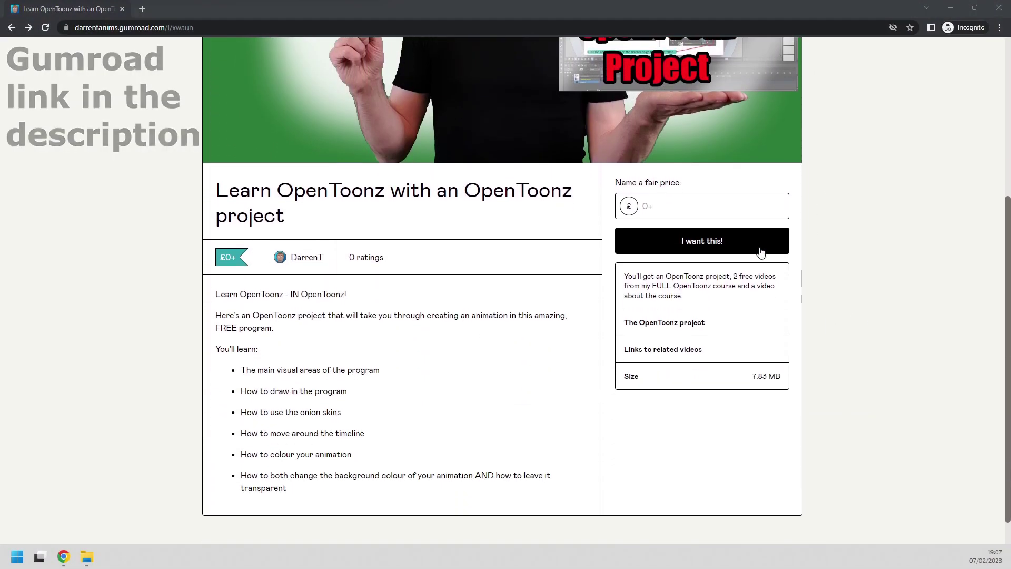
{"action": "left_click", "coordinate": [648, 207]}
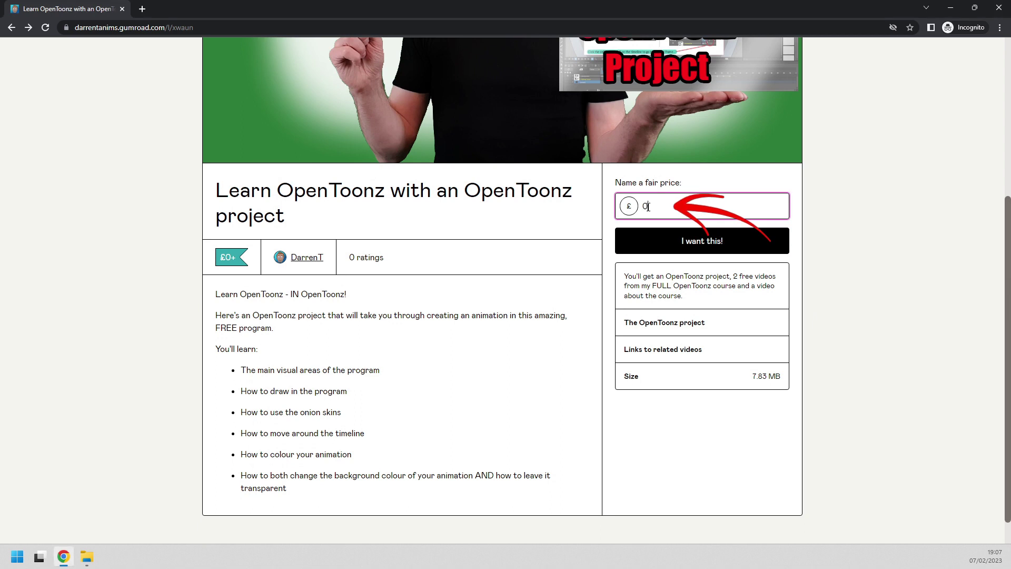
{"action": "left_click", "coordinate": [703, 248]}
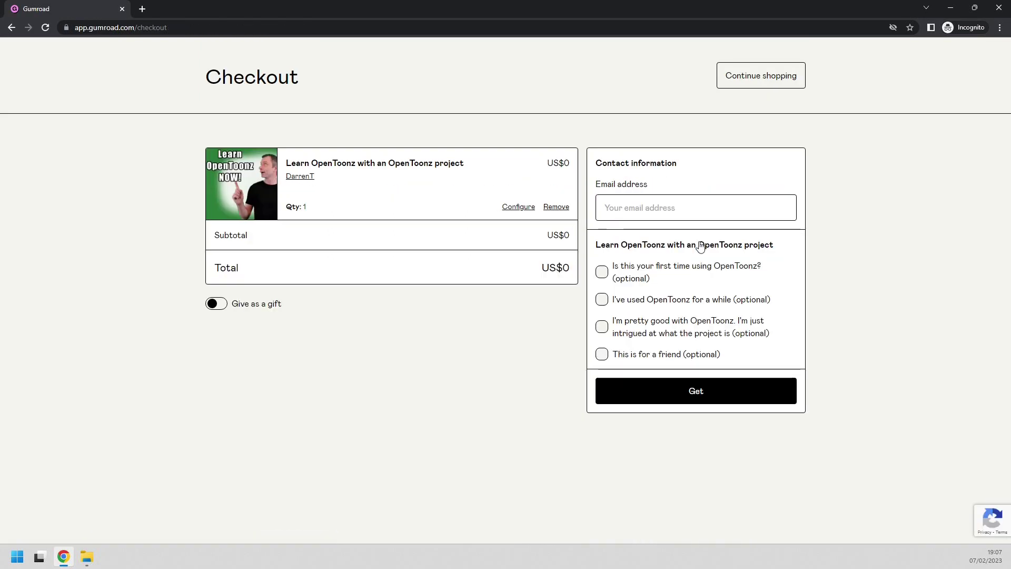
Enter the contact e-mail, mark first-time OpenToonz use, complete the free purchase, and download the 7.8 MB ZIP.
{"action": "left_click", "coordinate": [673, 207]}
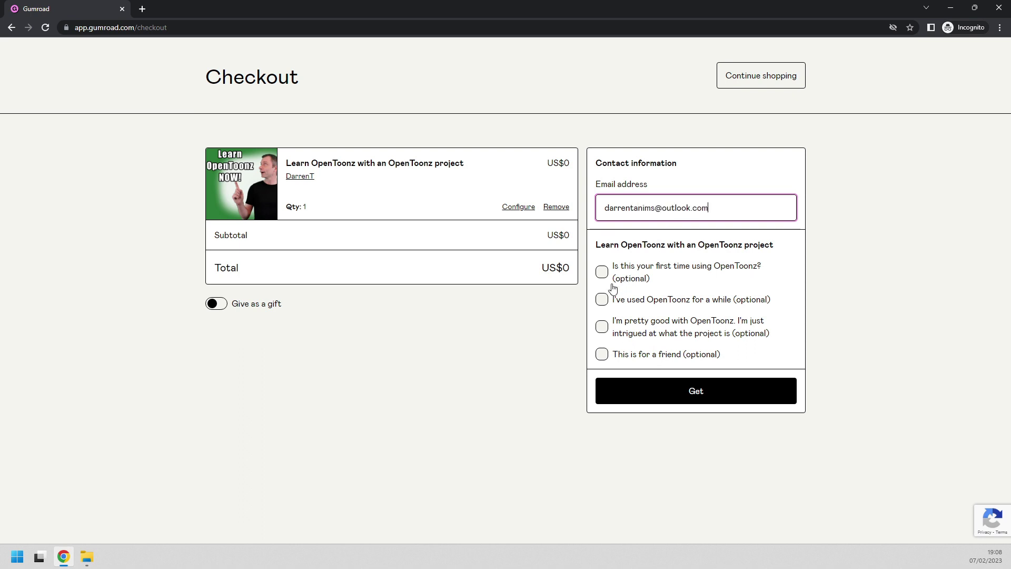
{"action": "left_click", "coordinate": [602, 272]}
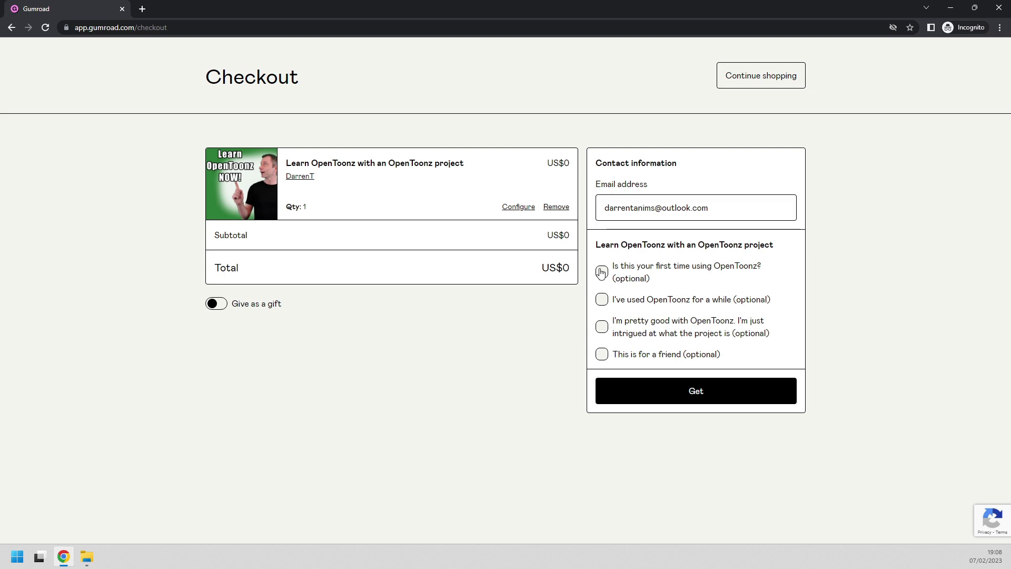
{"action": "left_click", "coordinate": [680, 394]}
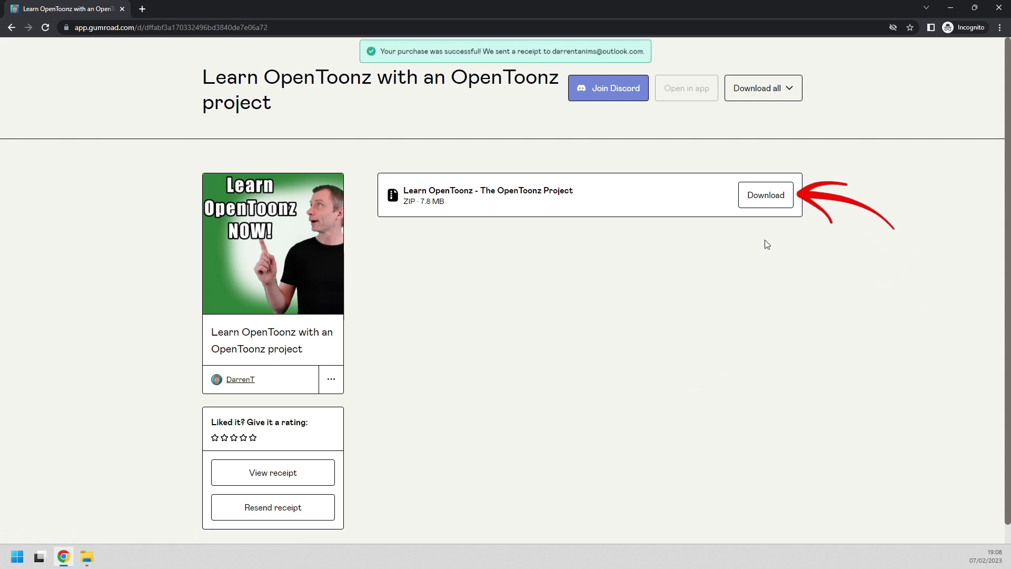
{"action": "left_click", "coordinate": [767, 201]}
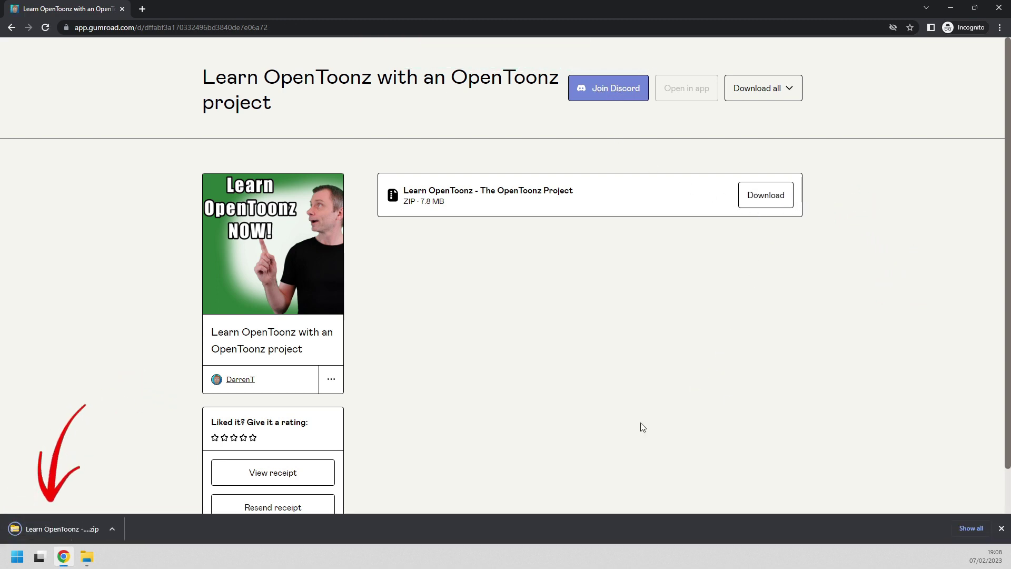
Extract the downloaded ZIP into Downloads and open the extracted project folder.
{"action": "left_click", "coordinate": [88, 559]}
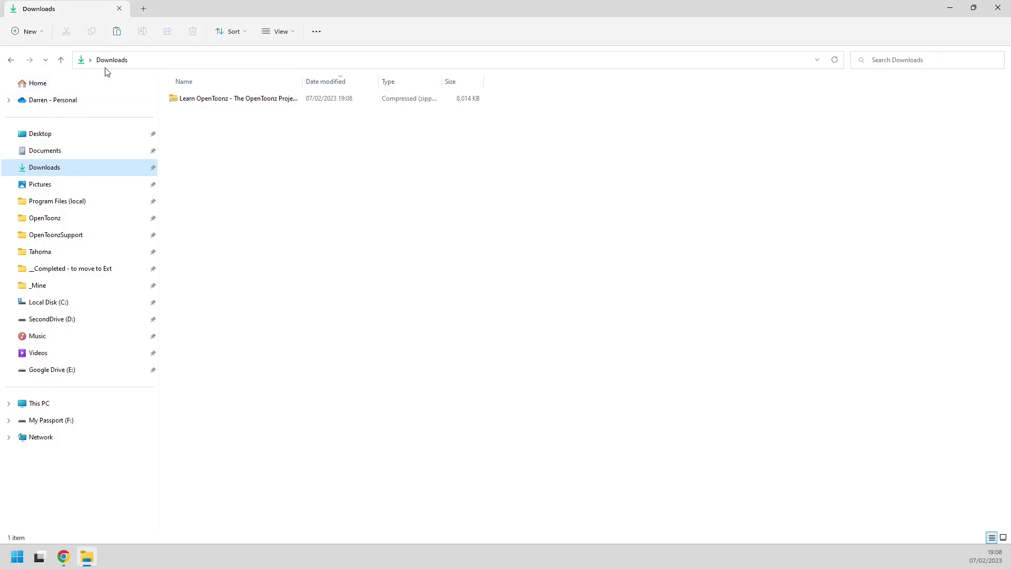
{"action": "right_click", "coordinate": [204, 100]}
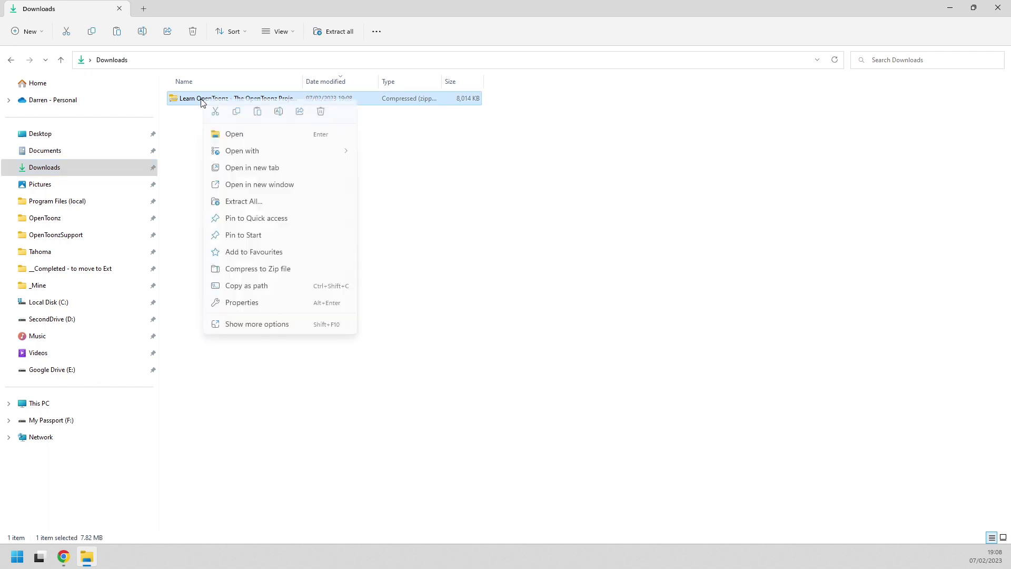
{"action": "left_click", "coordinate": [264, 204]}
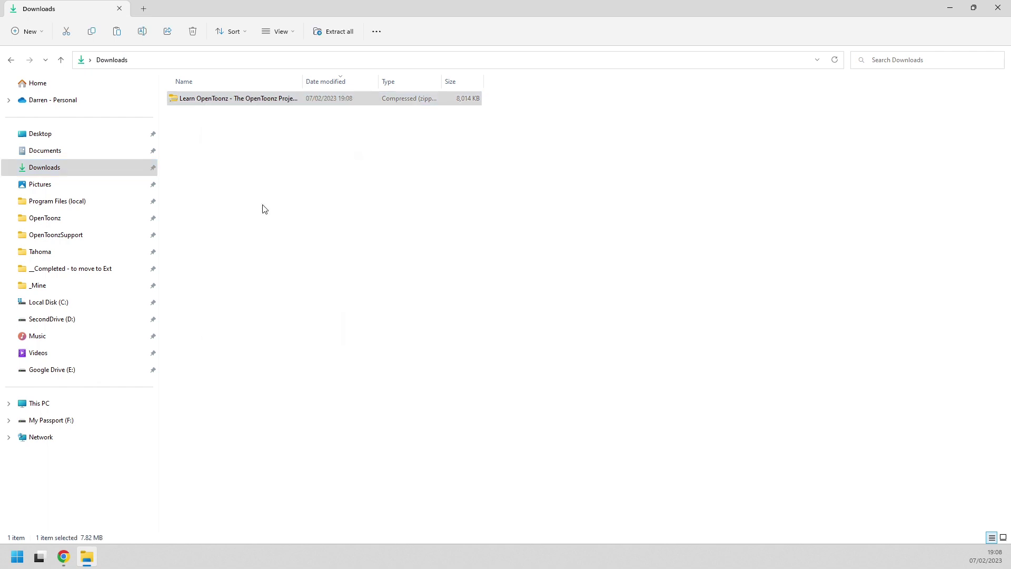
{"action": "left_click", "coordinate": [623, 395]}
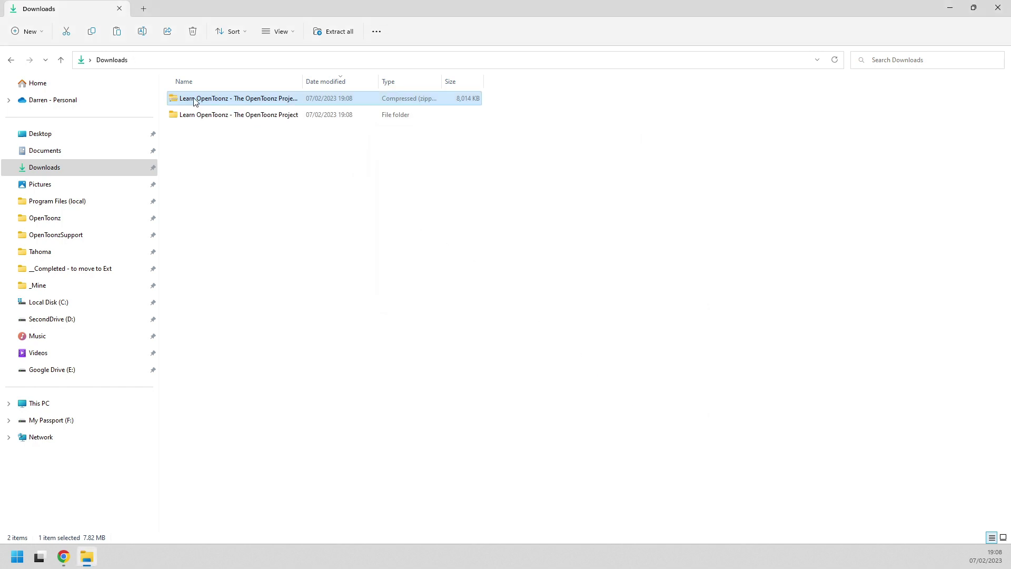
{"action": "double_click", "coordinate": [195, 113]}
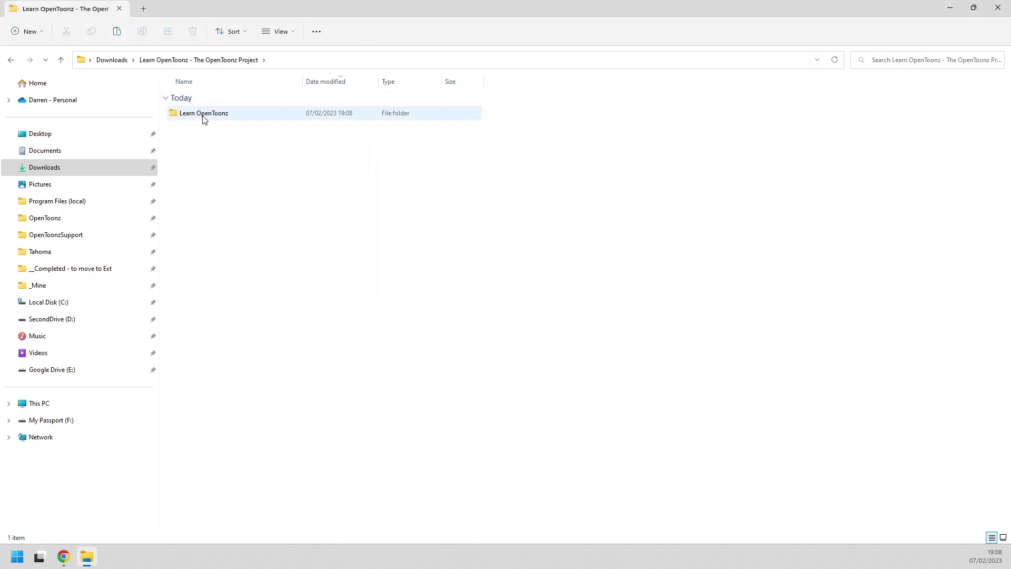
Copy the Learn OpenToonz folder and go to C:\OpenToonz stuff\projects.
{"action": "right_click", "coordinate": [204, 119]}
{"action": "left_click", "coordinate": [252, 315]}
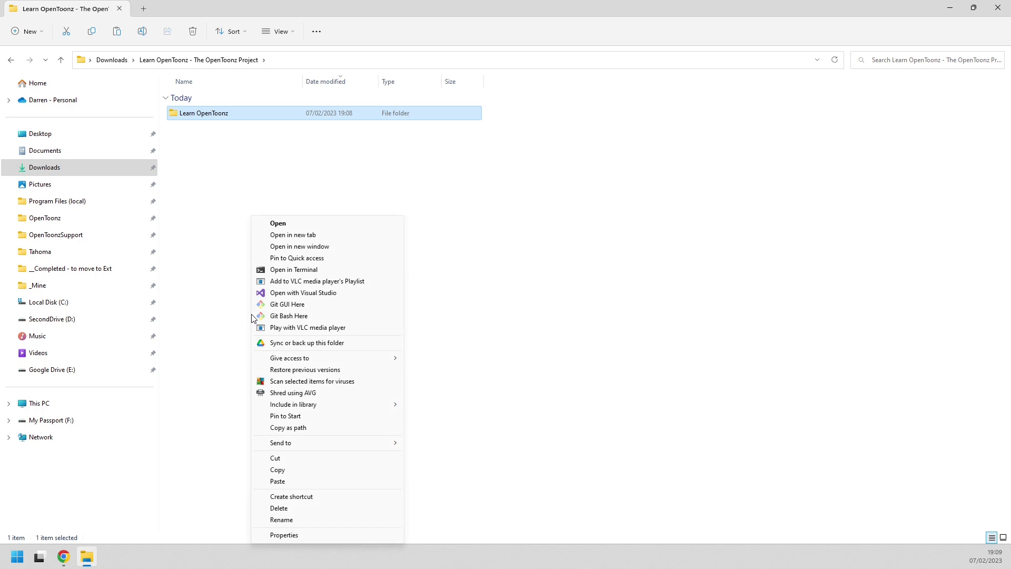
{"action": "left_click", "coordinate": [286, 470]}
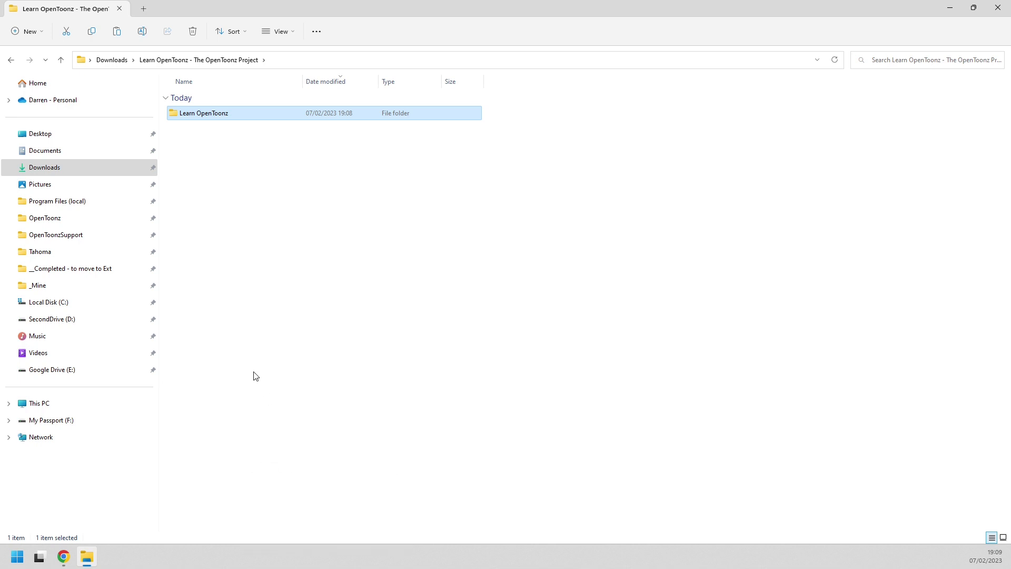
{"action": "left_click", "coordinate": [42, 303]}
{"action": "left_click", "coordinate": [191, 135]}
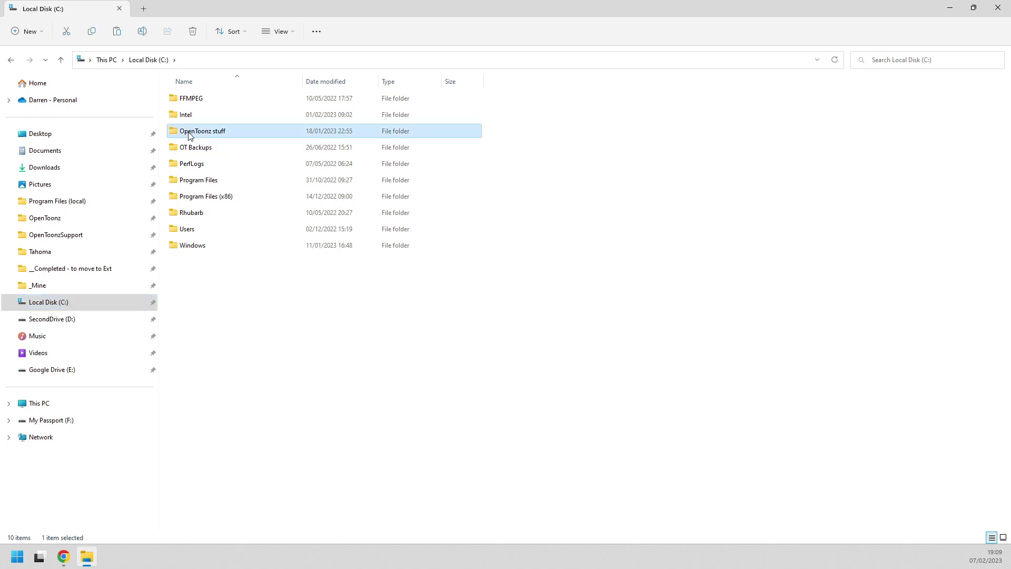
{"action": "double_click", "coordinate": [191, 134]}
{"action": "double_click", "coordinate": [192, 197]}
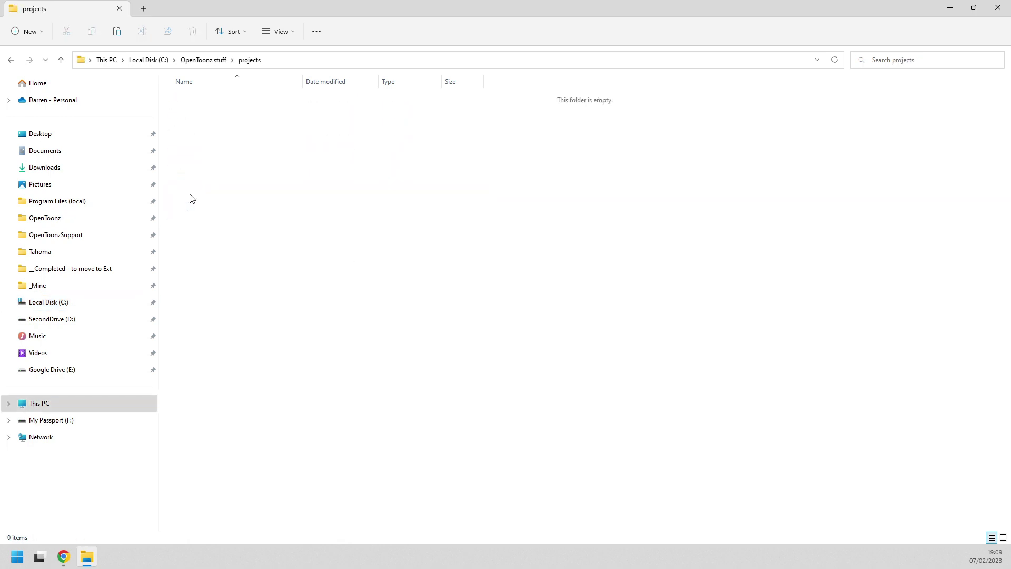
Paste the Learn OpenToonz folder into projects and open it.
{"action": "right_click", "coordinate": [257, 197]}
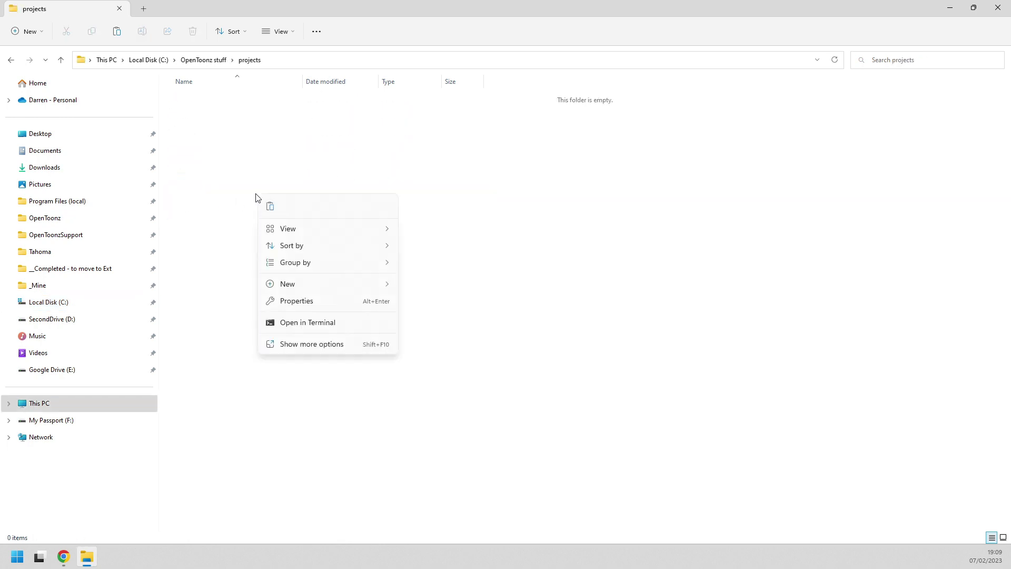
{"action": "left_click", "coordinate": [310, 348]}
{"action": "left_click", "coordinate": [353, 423]}
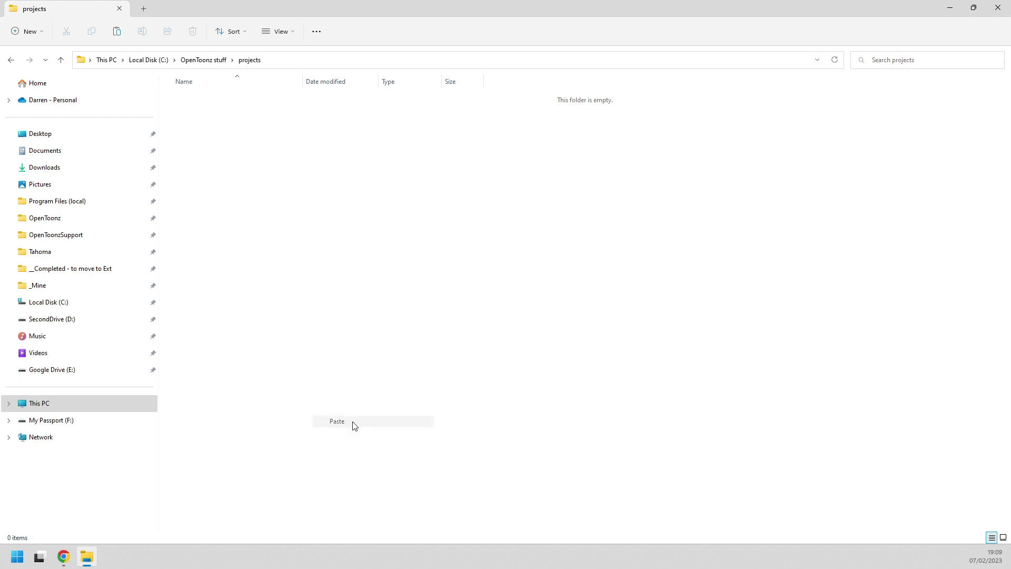
{"action": "left_click", "coordinate": [215, 126]}
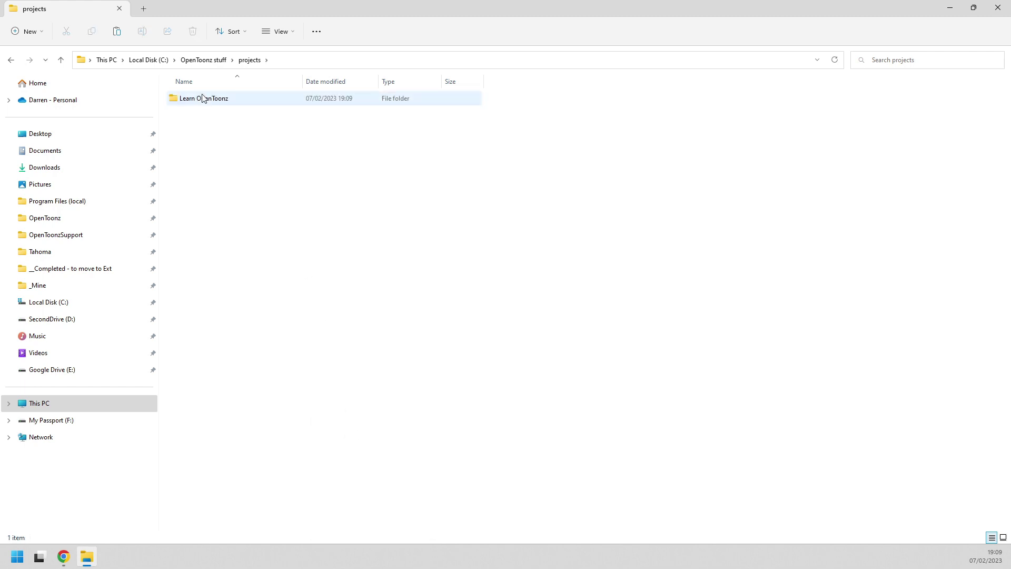
{"action": "double_click", "coordinate": [241, 101]}
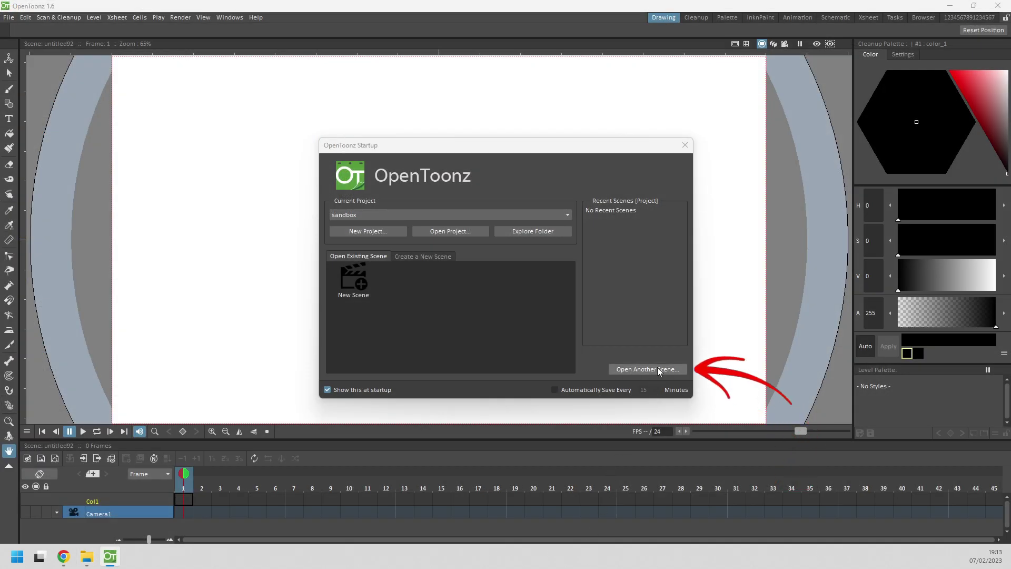
Load Getting Started.tnz from Learn OpenToonz's scenes folder and switch to that project.
{"action": "left_click", "coordinate": [653, 368]}
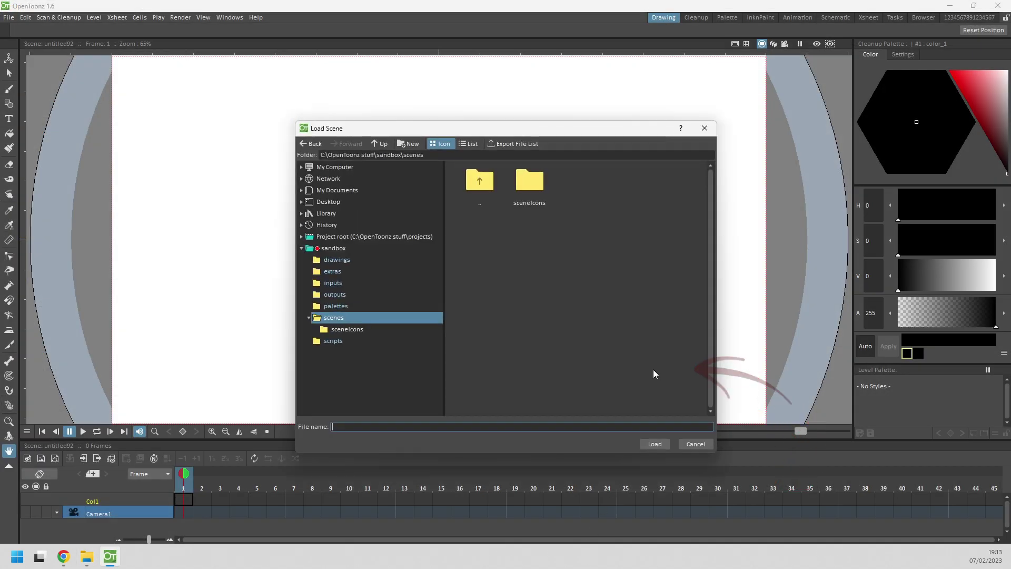
{"action": "left_click", "coordinate": [301, 248]}
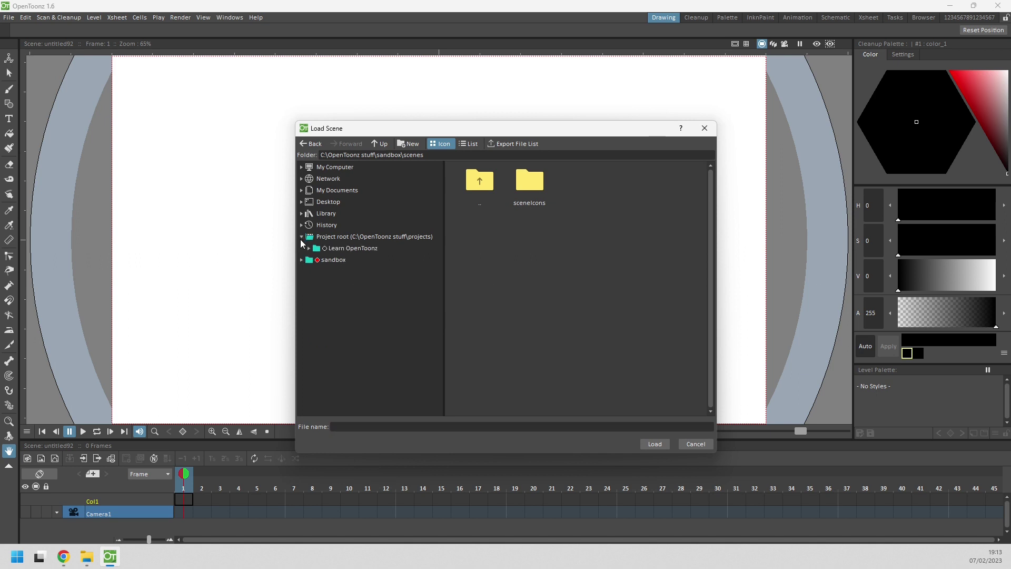
{"action": "left_click", "coordinate": [327, 249]}
{"action": "left_click", "coordinate": [347, 330]}
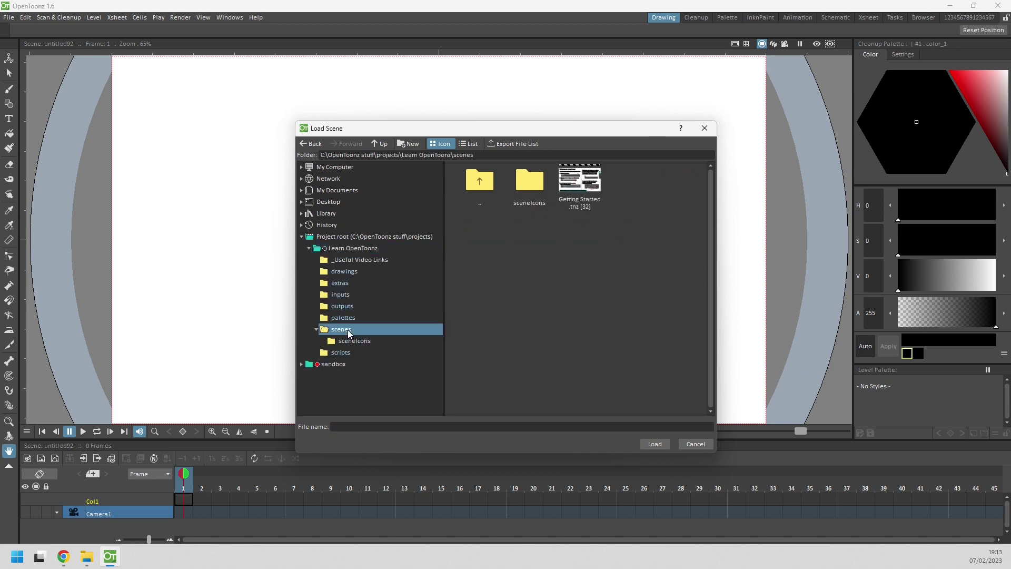
{"action": "left_click", "coordinate": [581, 182]}
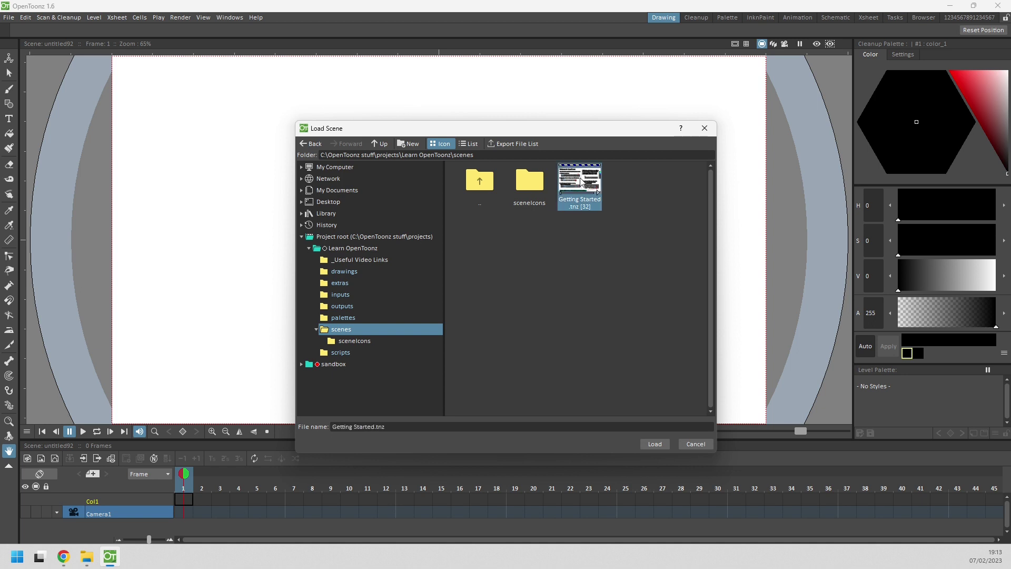
{"action": "left_click", "coordinate": [655, 444]}
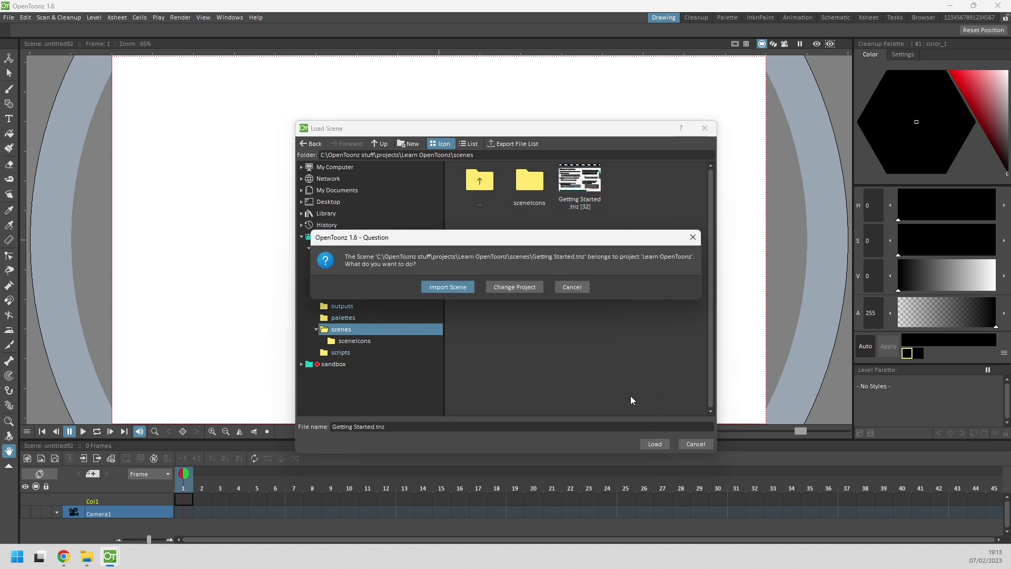
{"action": "left_click", "coordinate": [517, 285]}
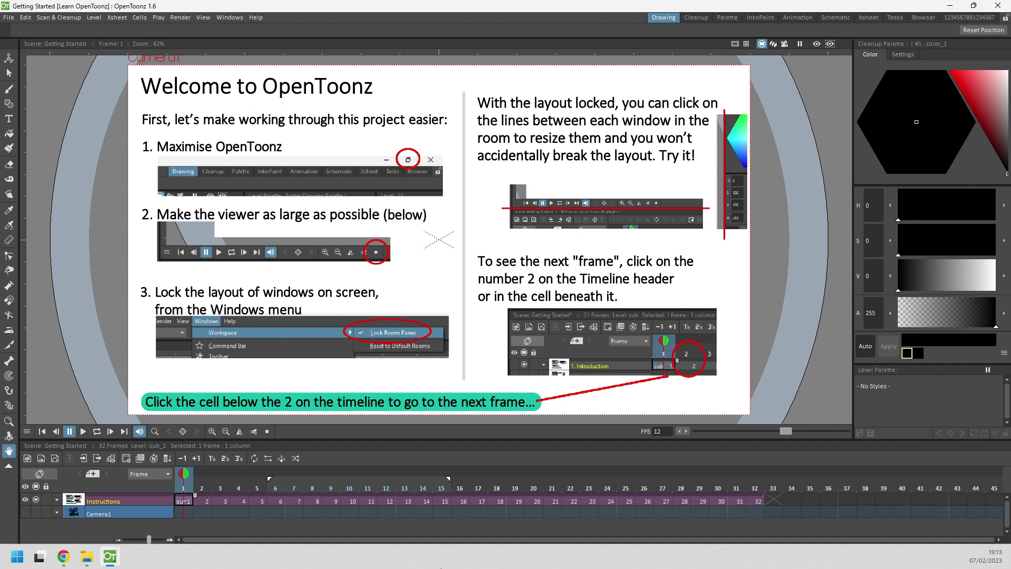
Advance the Getting Started tutorial through Xsheet frames 2, 3, 4 and 5.
{"action": "left_click", "coordinate": [203, 484]}
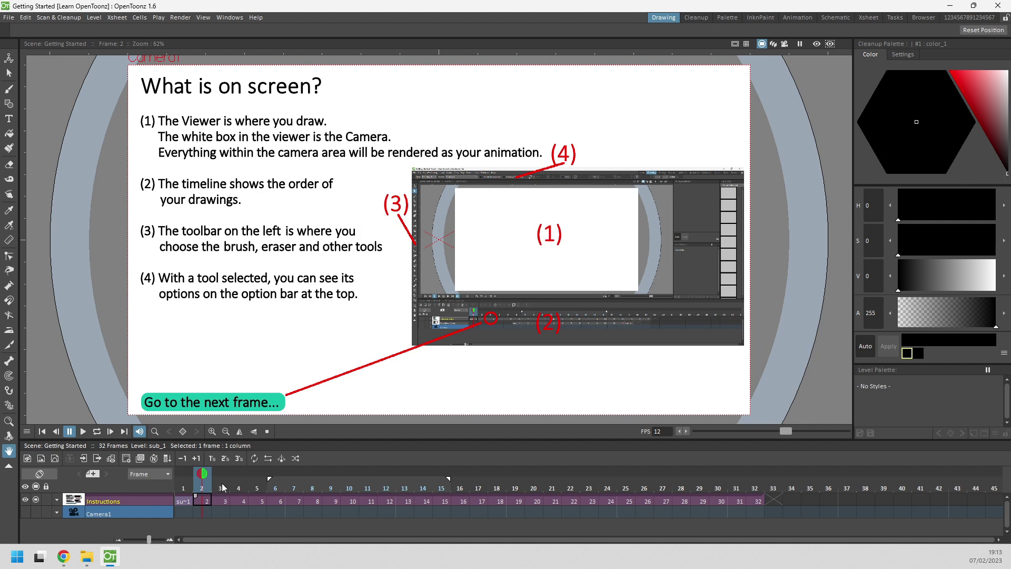
{"action": "left_click", "coordinate": [221, 486]}
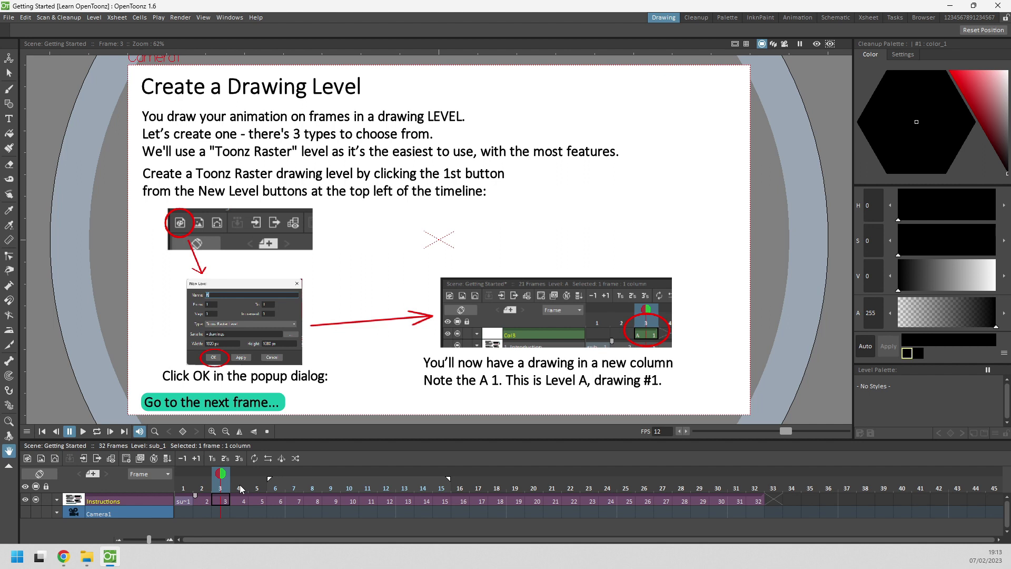
{"action": "left_click", "coordinate": [239, 488]}
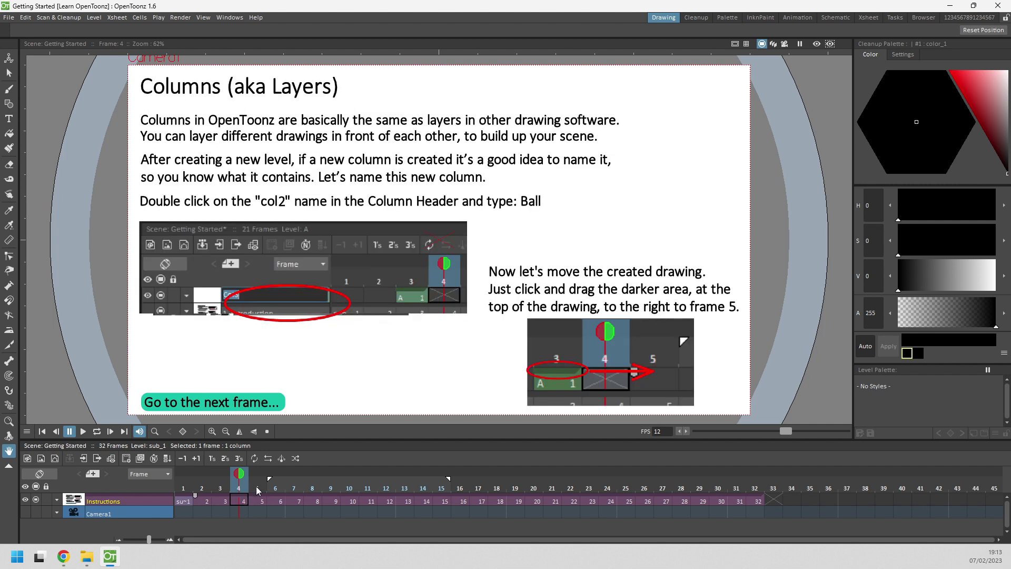
{"action": "left_click", "coordinate": [257, 488]}
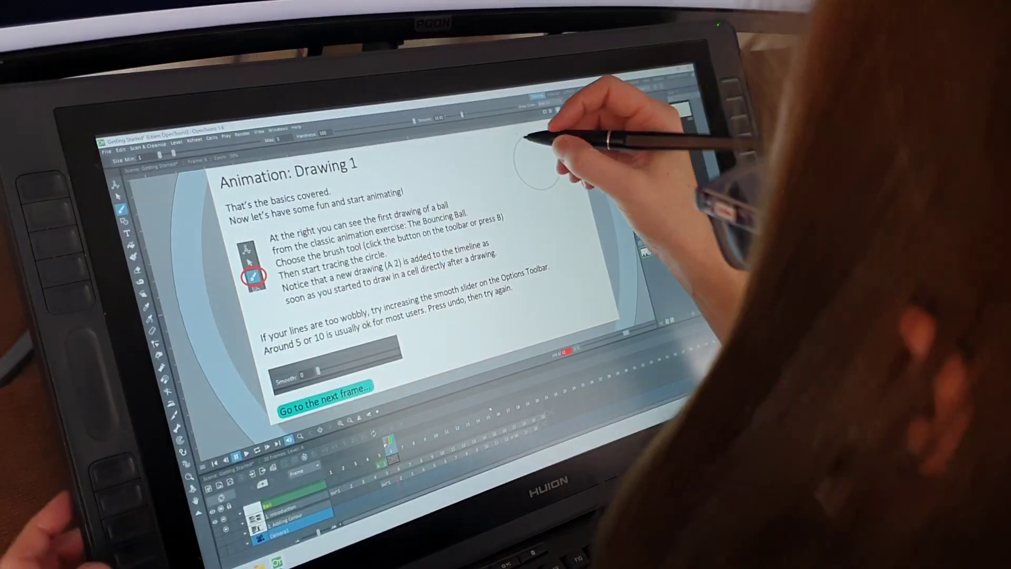
Trace the round and stretched ball outlines over the guides and fill both balls with colour.
{"action": "mouse_move", "coordinate": [525, 137]}
{"action": "left_mouse_down"}
{"action": "mouse_move", "coordinate": [563, 150]}
{"action": "mouse_move", "coordinate": [576, 131]}
{"action": "mouse_move", "coordinate": [528, 149]}
{"action": "mouse_move", "coordinate": [532, 163]}
{"action": "mouse_move", "coordinate": [548, 165]}
{"action": "left_mouse_up"}
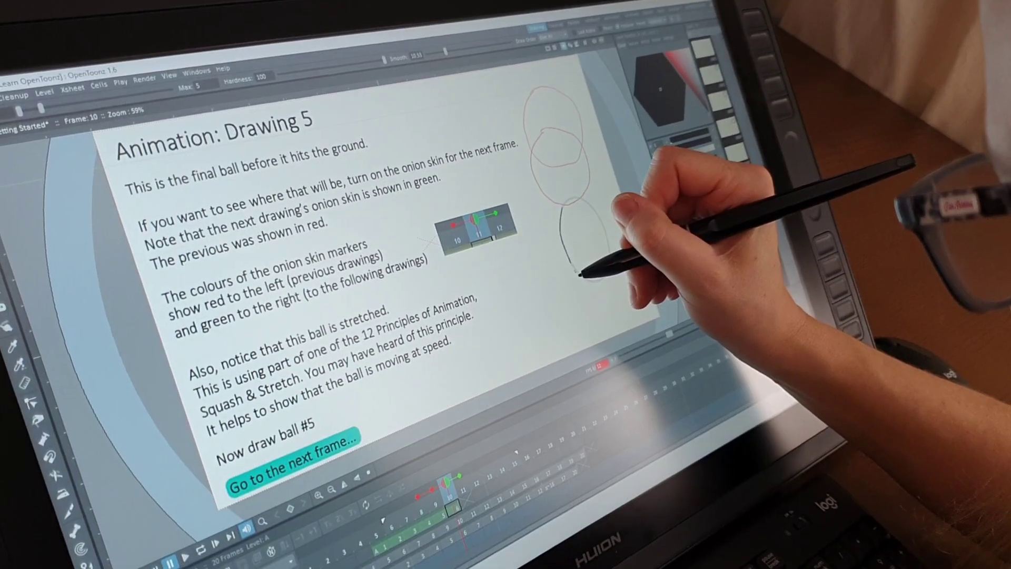
{"action": "mouse_move", "coordinate": [579, 274]}
{"action": "left_mouse_down"}
{"action": "mouse_move", "coordinate": [593, 279]}
{"action": "mouse_move", "coordinate": [611, 262]}
{"action": "left_mouse_up"}
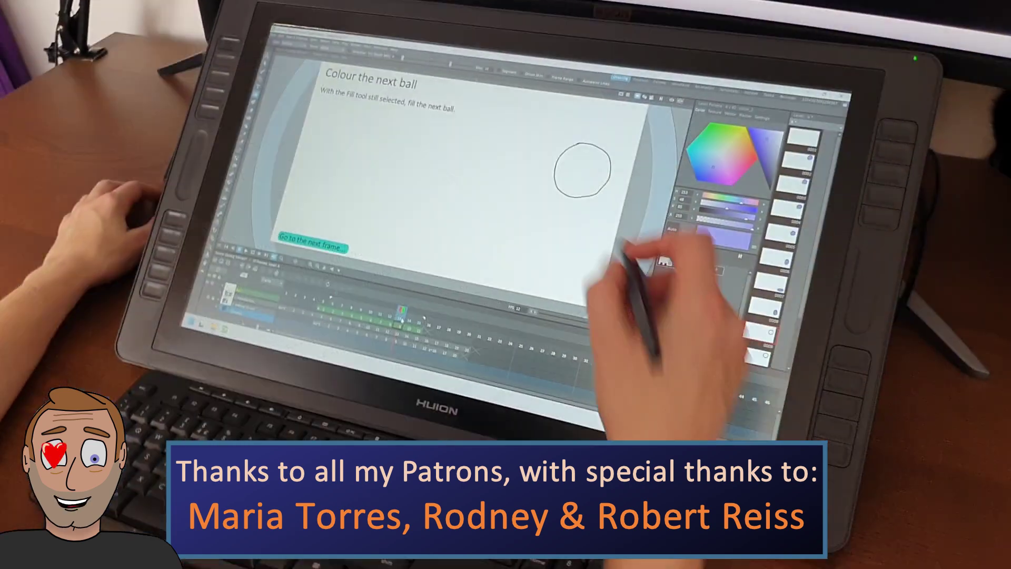
{"action": "left_click", "coordinate": [579, 166]}
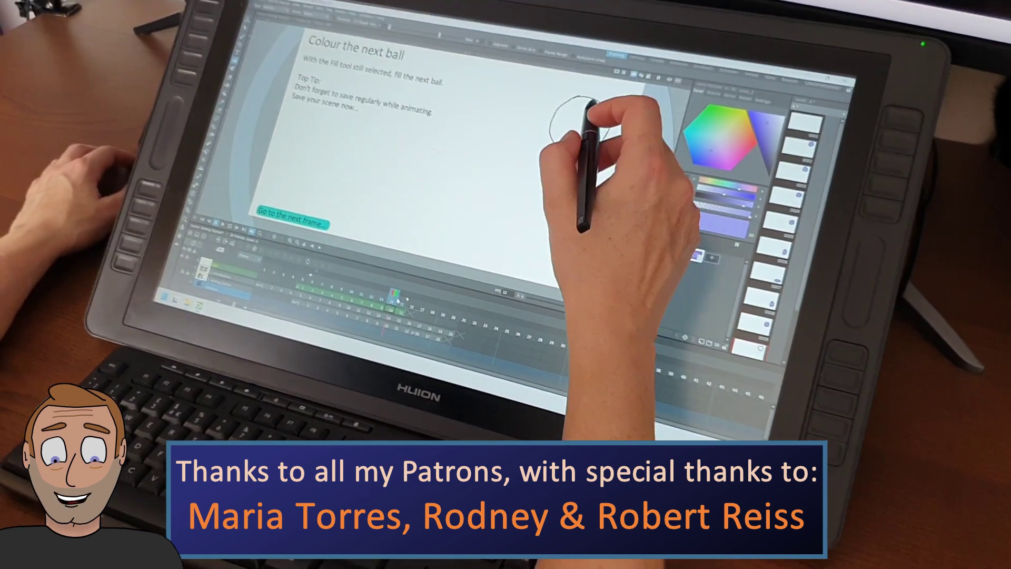
{"action": "left_click", "coordinate": [611, 120]}
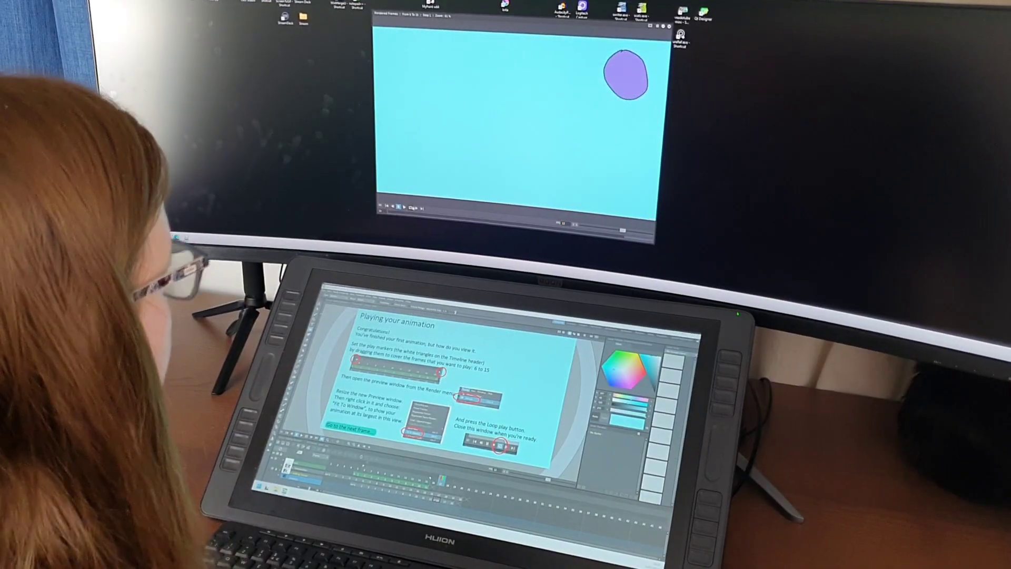